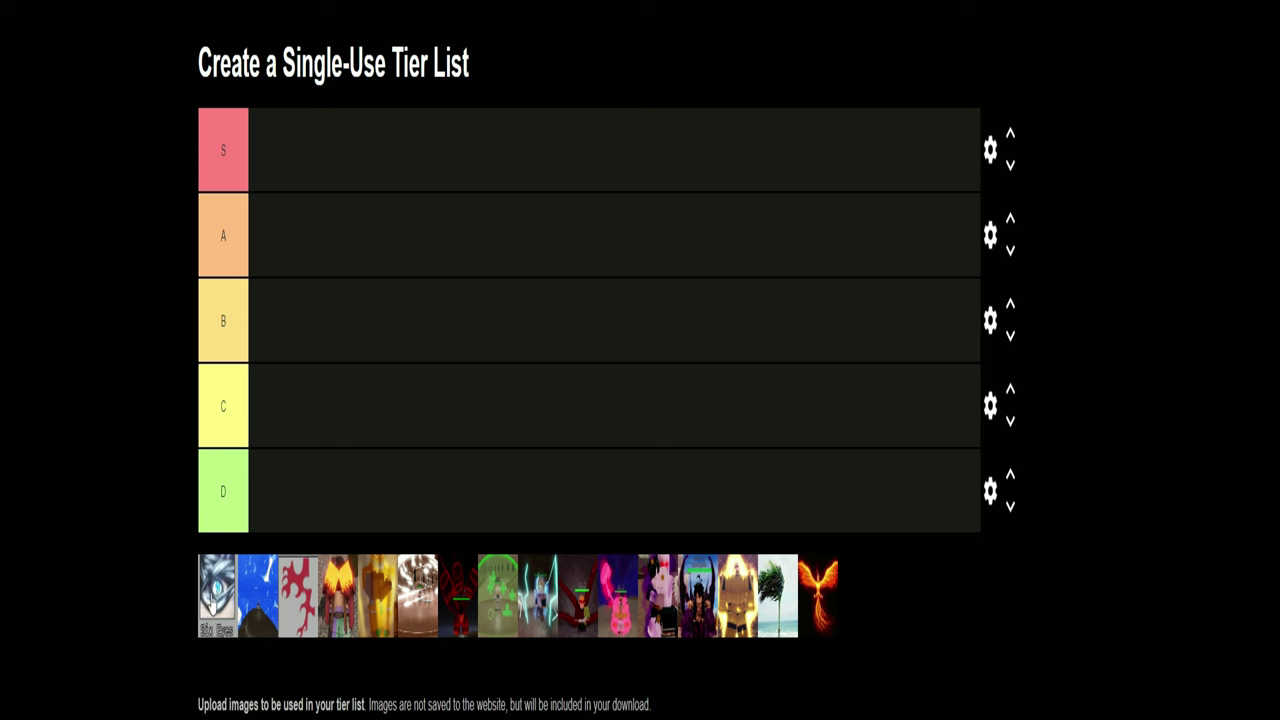
# Drag the Six Eyes blessing, then the blue sky blessing, from the pool into tier S
pyautogui.moveTo(214, 600)
pyautogui.mouseDown()
pyautogui.moveTo(175, 620)
pyautogui.moveTo(200, 543)
pyautogui.moveTo(210, 560)
pyautogui.moveTo(240, 535)
pyautogui.moveTo(255, 565)
pyautogui.moveTo(235, 590)
pyautogui.moveTo(247, 512)
pyautogui.mouseUp()
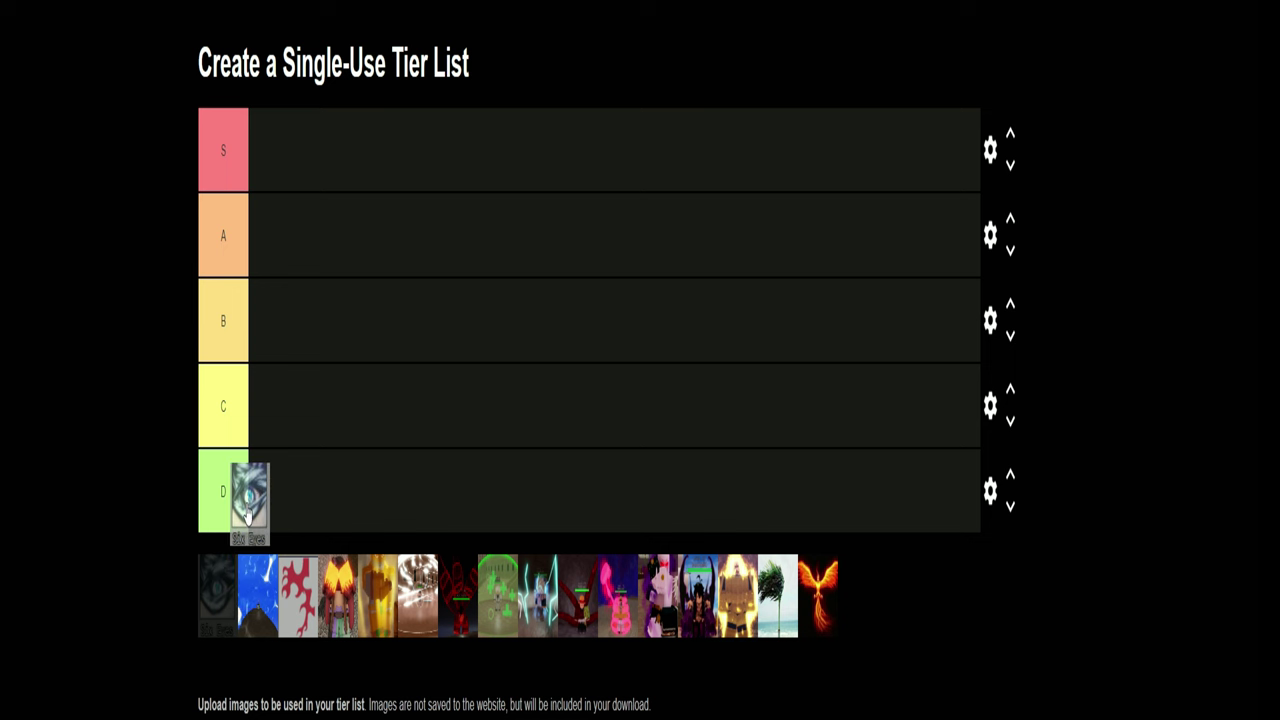
pyautogui.moveTo(247, 512)
pyautogui.mouseDown()
pyautogui.moveTo(290, 228)
pyautogui.moveTo(272, 155)
pyautogui.mouseUp()
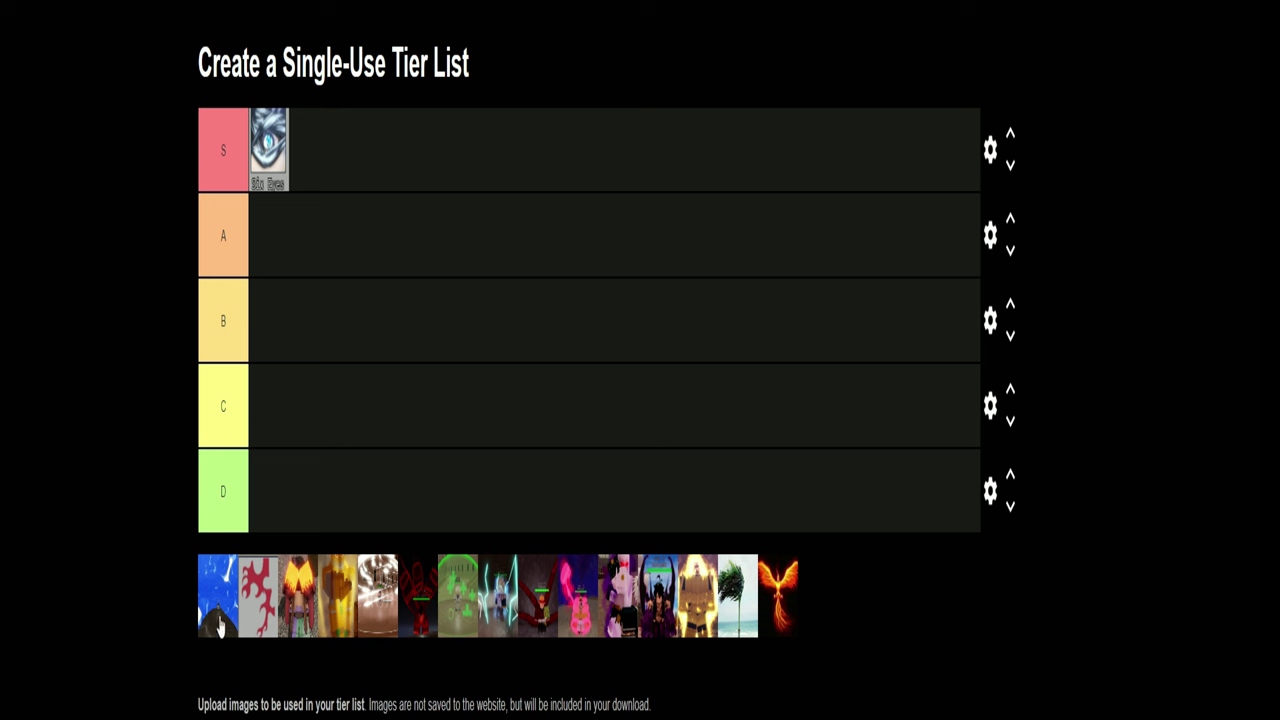
pyautogui.moveTo(218, 613)
pyautogui.mouseDown()
pyautogui.moveTo(218, 657)
pyautogui.moveTo(173, 367)
pyautogui.moveTo(331, 150)
pyautogui.mouseUp()
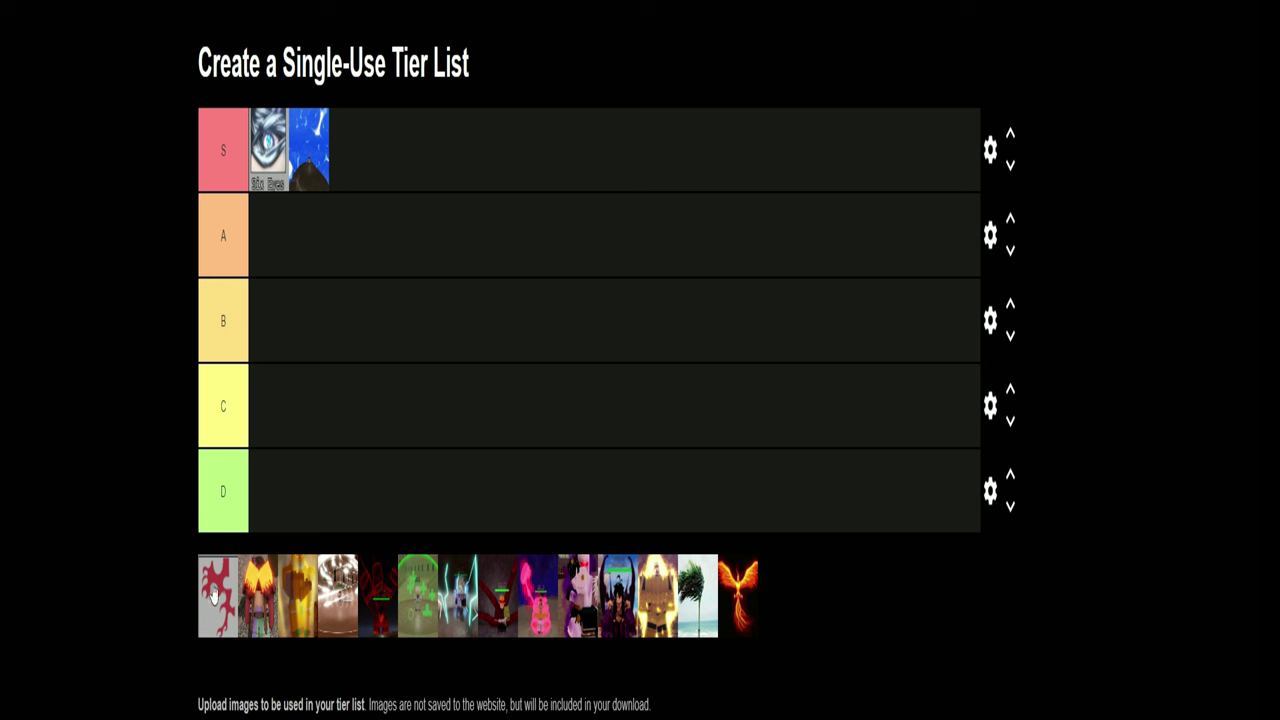
# Move the red-swirl blessing into tier A and the fiery winged blessing into tier B
pyautogui.moveTo(212, 610)
pyautogui.mouseDown()
pyautogui.moveTo(140, 665)
pyautogui.moveTo(142, 478)
pyautogui.moveTo(217, 597)
pyautogui.moveTo(236, 402)
pyautogui.moveTo(345, 150)
pyautogui.moveTo(371, 365)
pyautogui.moveTo(386, 374)
pyautogui.moveTo(251, 498)
pyautogui.moveTo(297, 253)
pyautogui.moveTo(295, 298)
pyautogui.mouseUp()
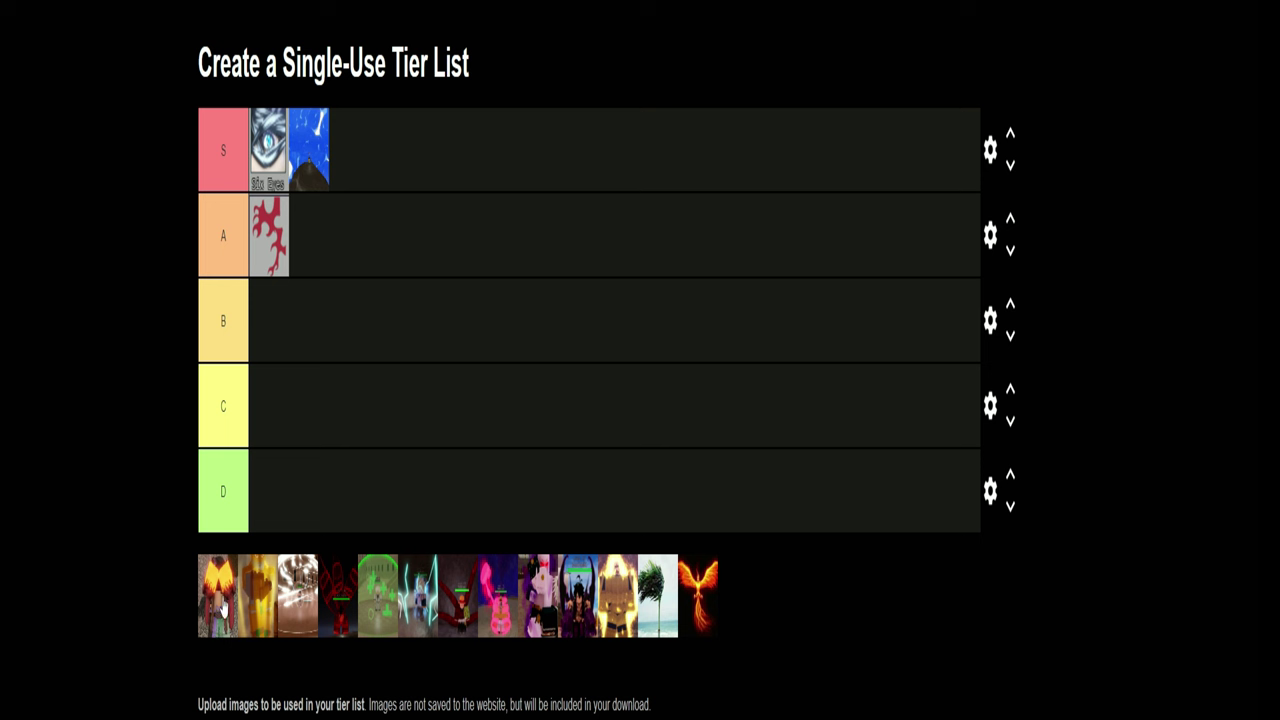
pyautogui.moveTo(222, 612)
pyautogui.mouseDown()
pyautogui.moveTo(195, 655)
pyautogui.moveTo(325, 150)
pyautogui.moveTo(363, 228)
pyautogui.moveTo(308, 370)
pyautogui.moveTo(307, 348)
pyautogui.moveTo(346, 345)
pyautogui.moveTo(303, 443)
pyautogui.moveTo(307, 333)
pyautogui.mouseUp()
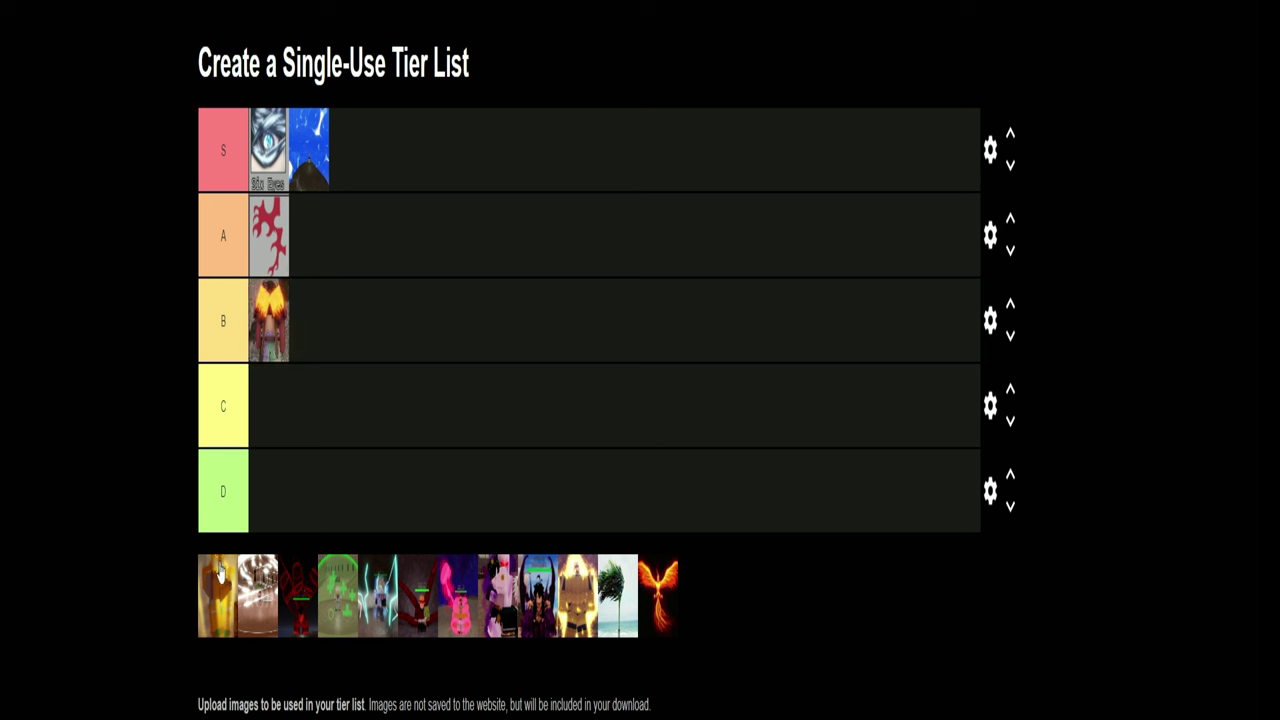
# Carry the golden blessing into tier B, then move the glowing white blessing to tier B
pyautogui.moveTo(206, 631); pyautogui.dragTo(211, 605)
pyautogui.moveTo(211, 606); pyautogui.dragTo(211, 617)
pyautogui.moveTo(211, 617)
pyautogui.mouseDown()
pyautogui.moveTo(203, 650)
pyautogui.moveTo(216, 588)
pyautogui.moveTo(200, 630)
pyautogui.moveTo(197, 588)
pyautogui.moveTo(231, 656)
pyautogui.moveTo(229, 462)
pyautogui.moveTo(317, 436)
pyautogui.moveTo(334, 349)
pyautogui.mouseUp()
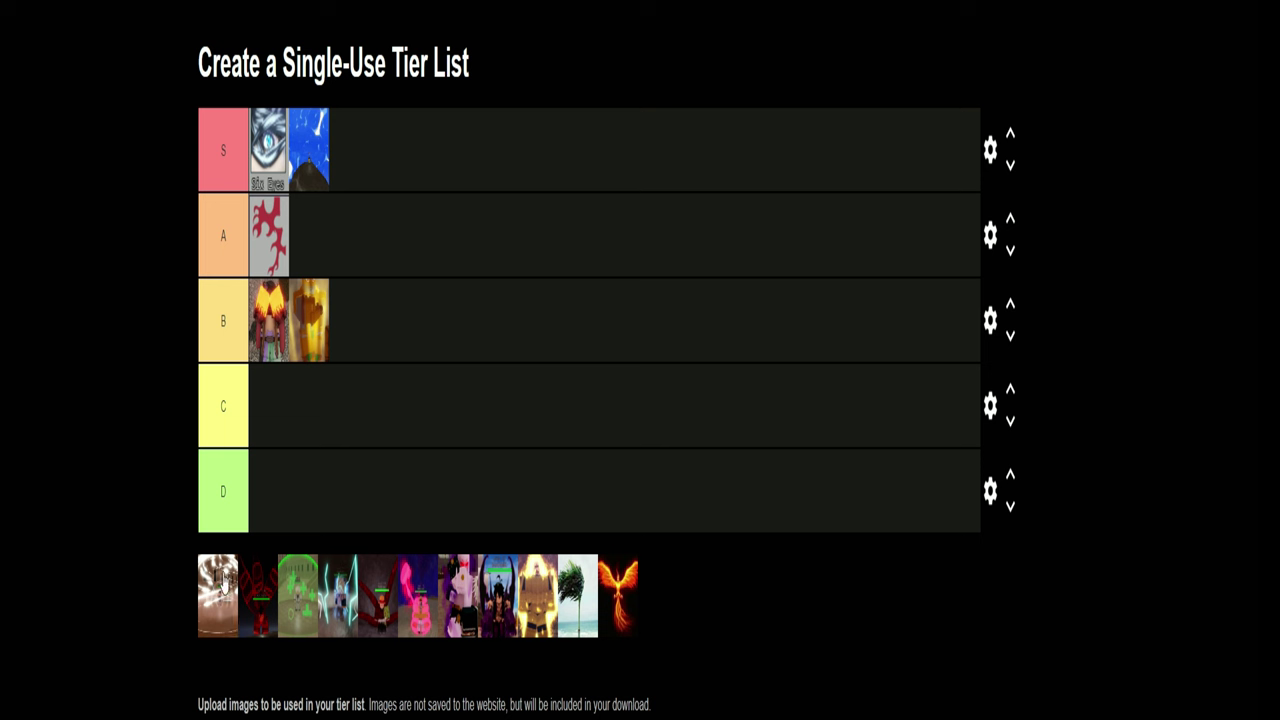
pyautogui.moveTo(220, 597); pyautogui.dragTo(148, 597)
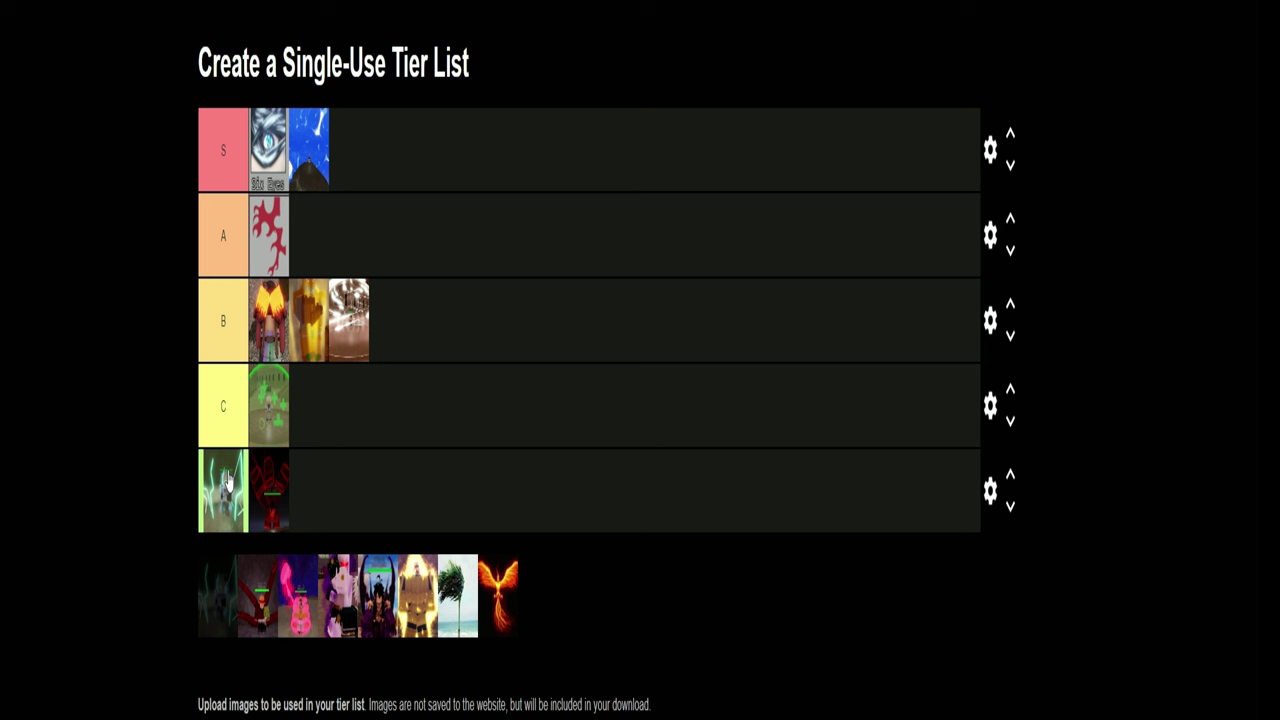
# Place the cyan-winged blessing in tier C and pick up the red-horned blessing
pyautogui.moveTo(228, 482)
pyautogui.mouseDown()
pyautogui.moveTo(318, 400)
pyautogui.moveTo(368, 455)
pyautogui.moveTo(389, 404)
pyautogui.mouseUp()
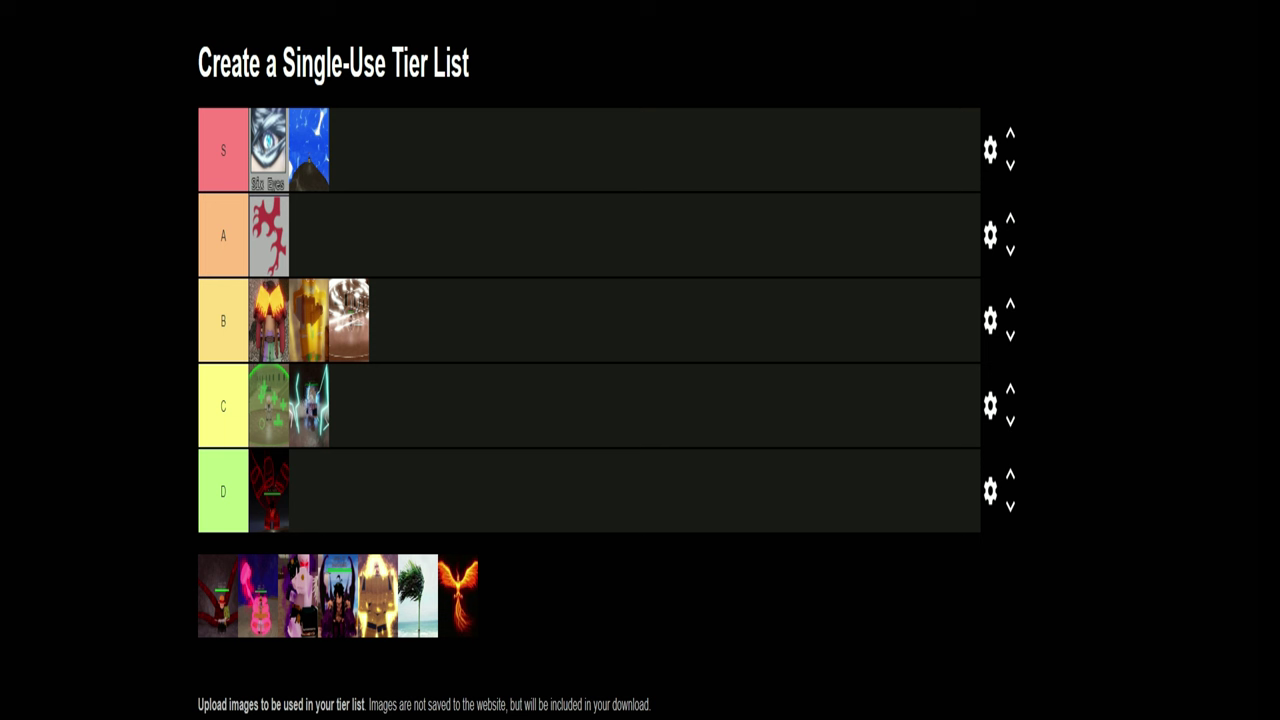
pyautogui.moveTo(221, 606); pyautogui.dragTo(216, 598)
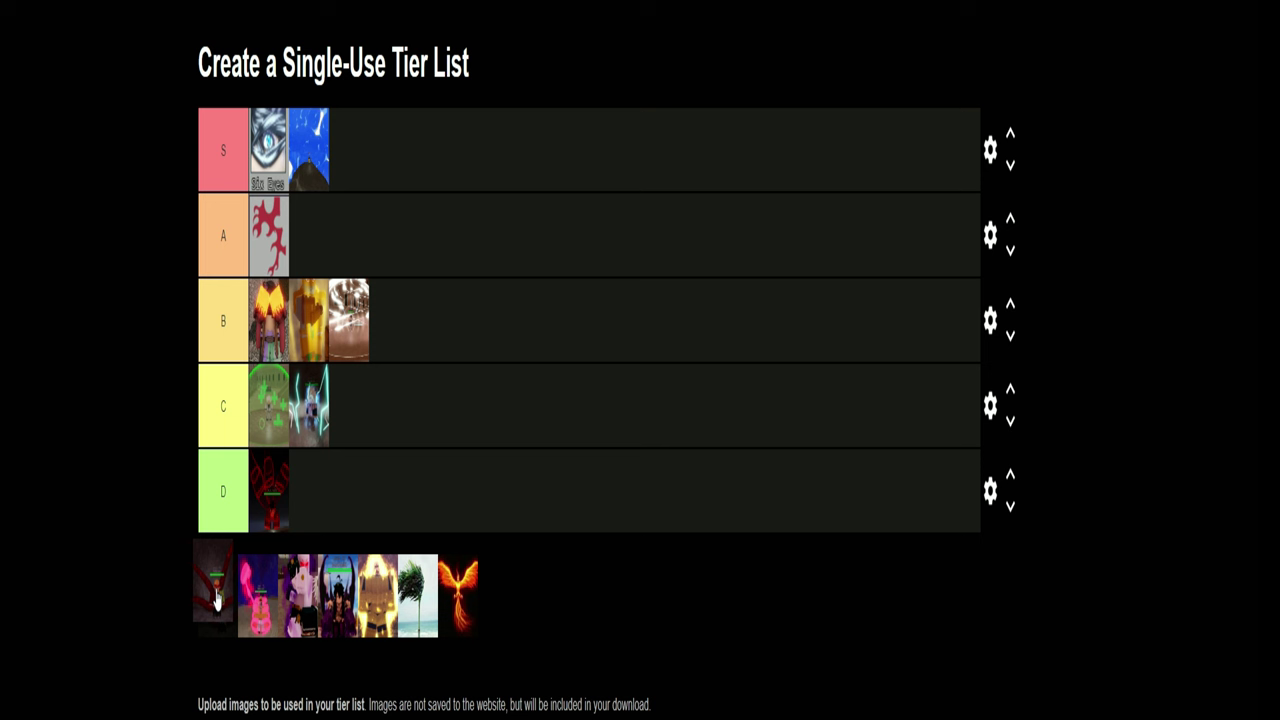